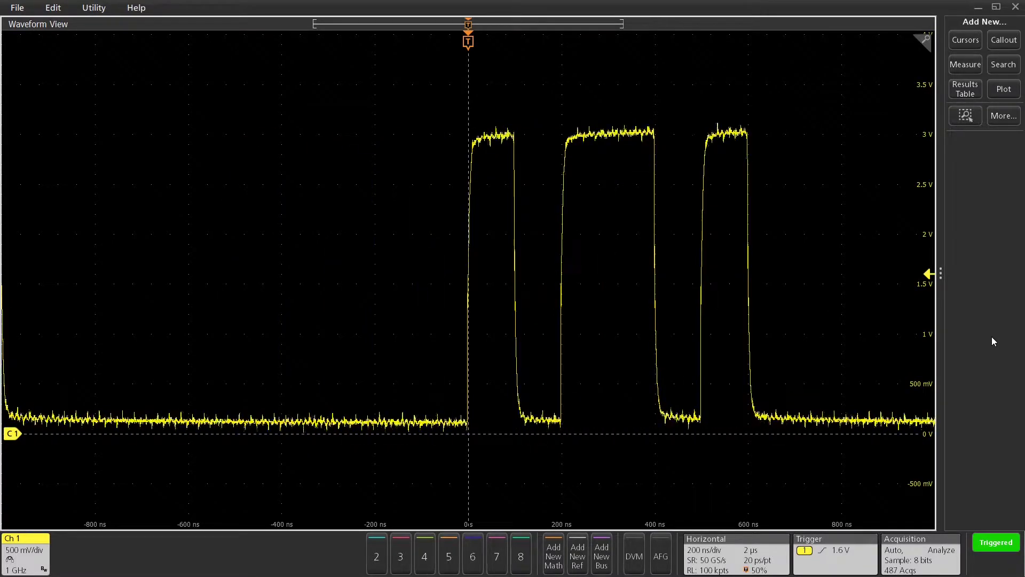
- Set the trigger holdoff to a fixed Time of 600 ns, then shift the trigger point left
left_click(829, 558)
left_click(825, 515)
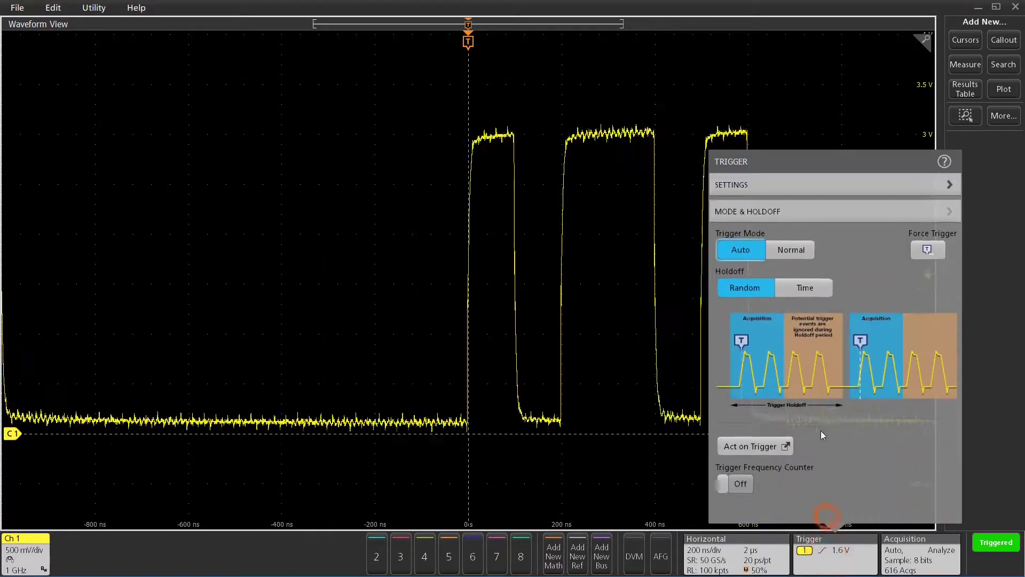
left_click(805, 284)
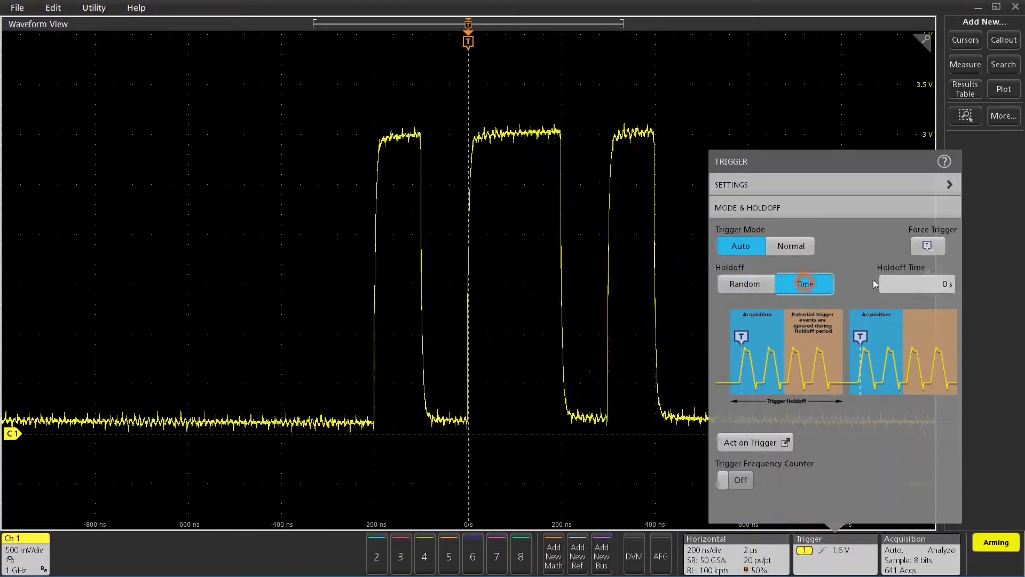
left_click(936, 281)
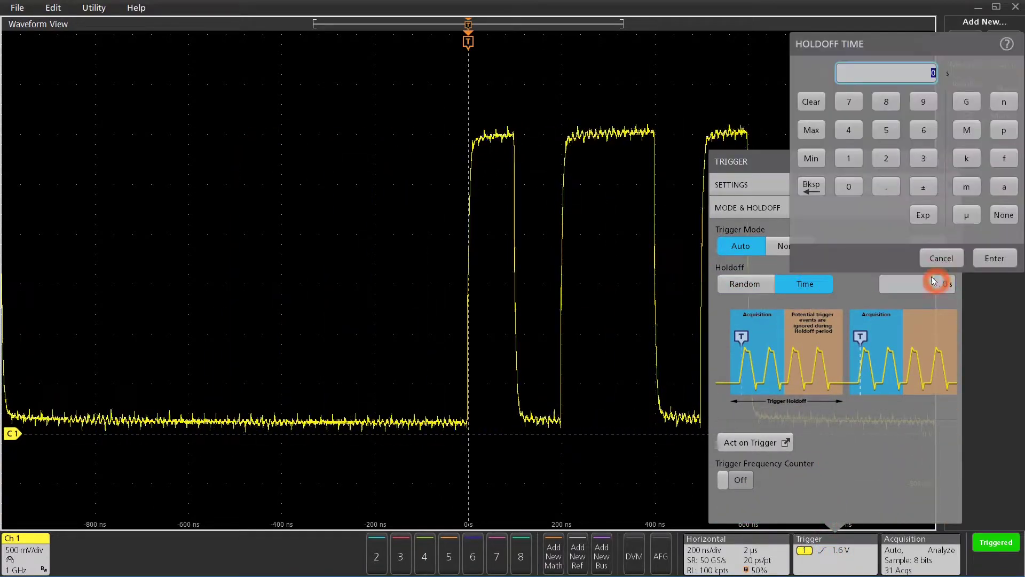
left_click(848, 187)
left_click(1003, 102)
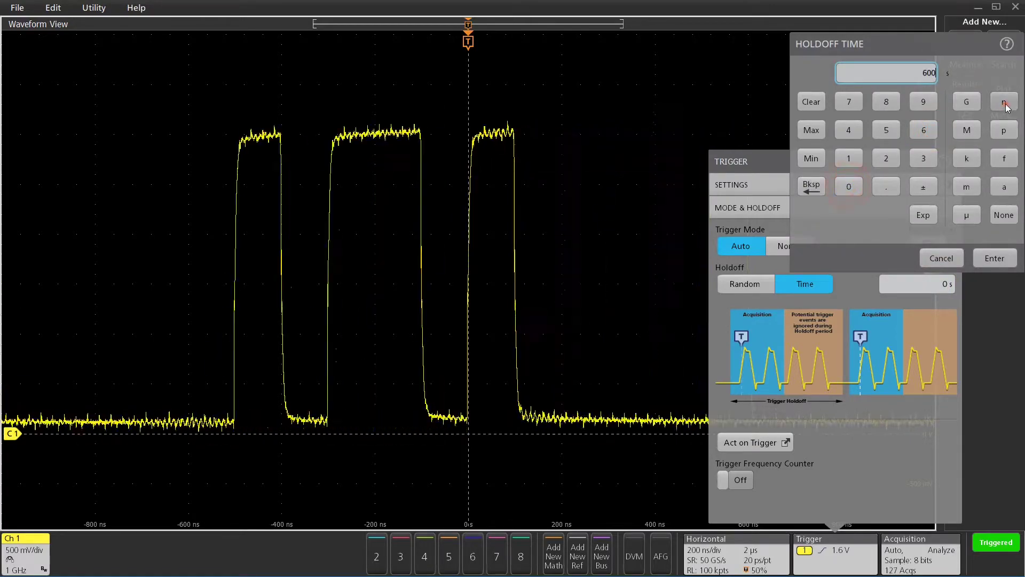
left_click(992, 258)
left_click(1004, 281)
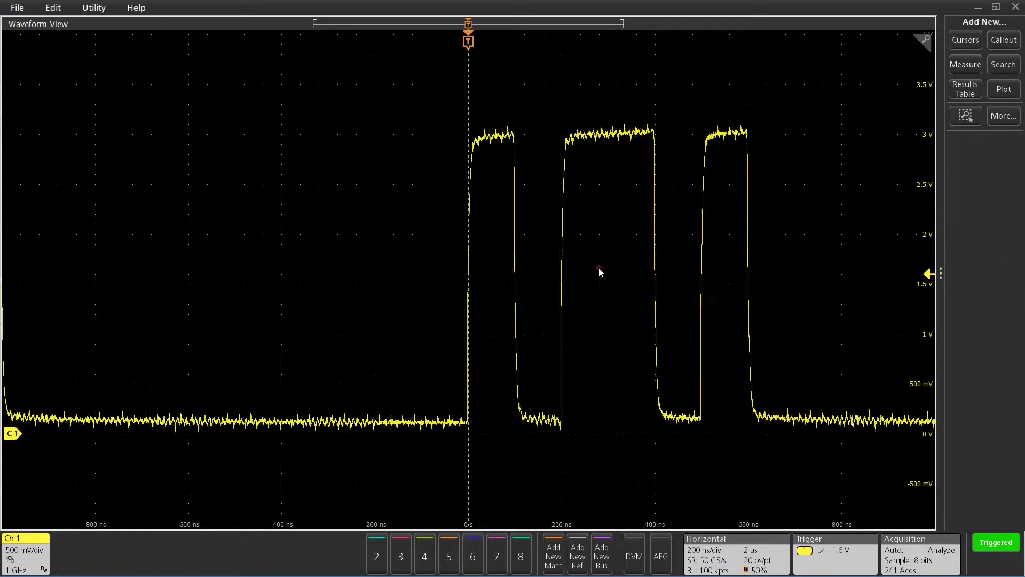
left_click_drag(598, 267, 472, 263)
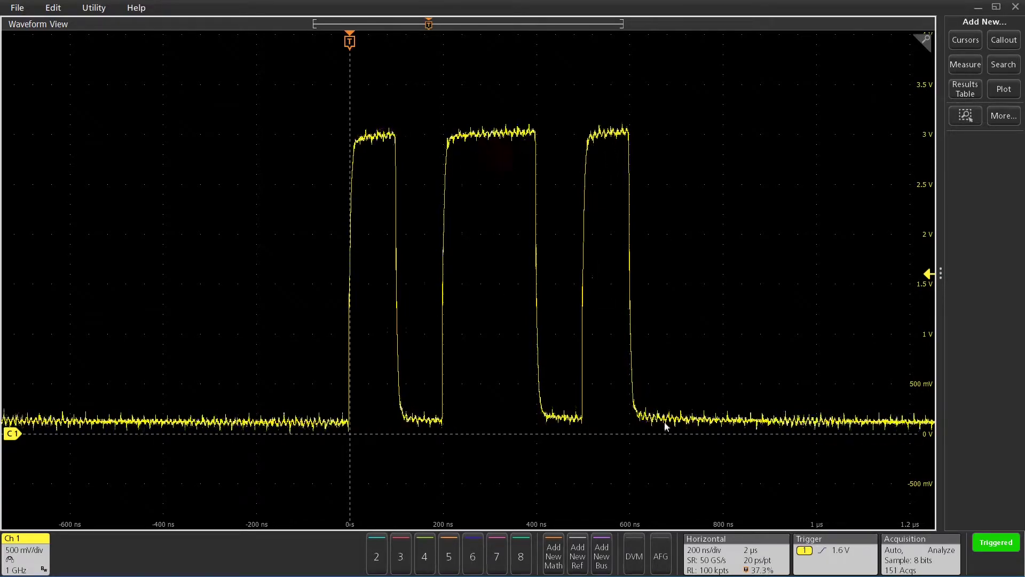
- Turn FastAcq on in the Horizontal settings
left_click(726, 554)
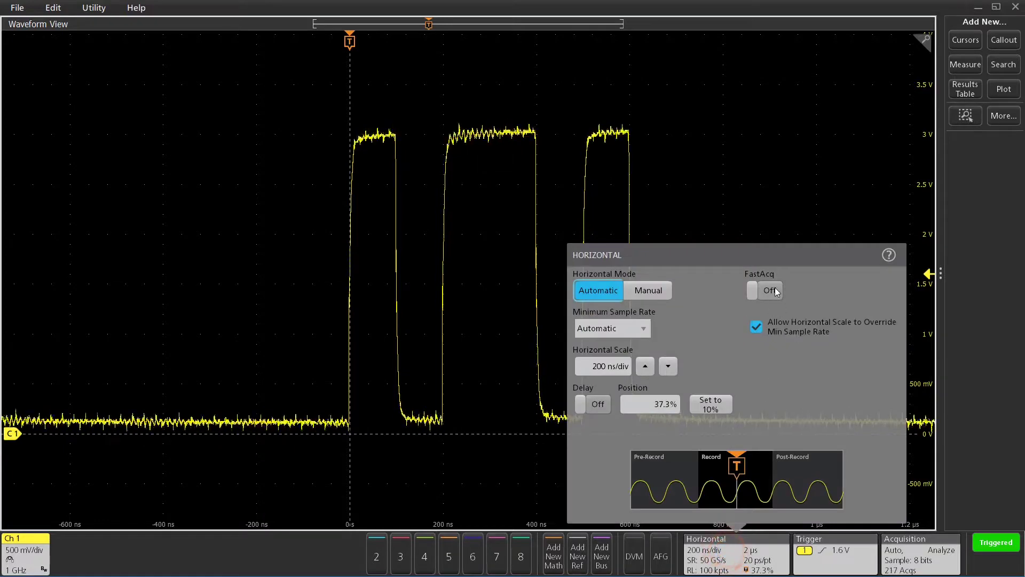
left_click(774, 289)
left_click(970, 289)
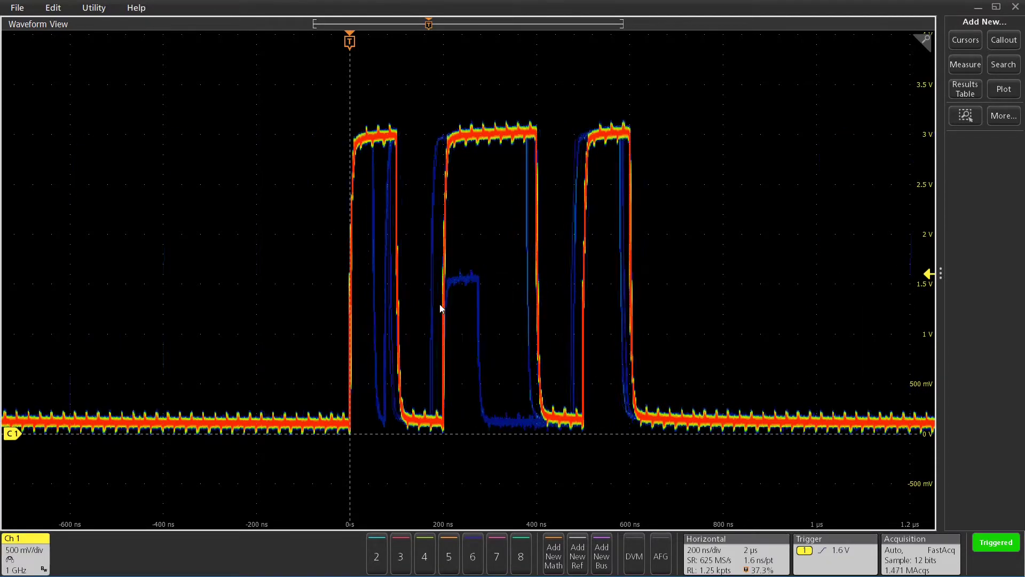
double_click(842, 549)
- Set the trigger type to Runt with a 2 V upper threshold
left_click(767, 225)
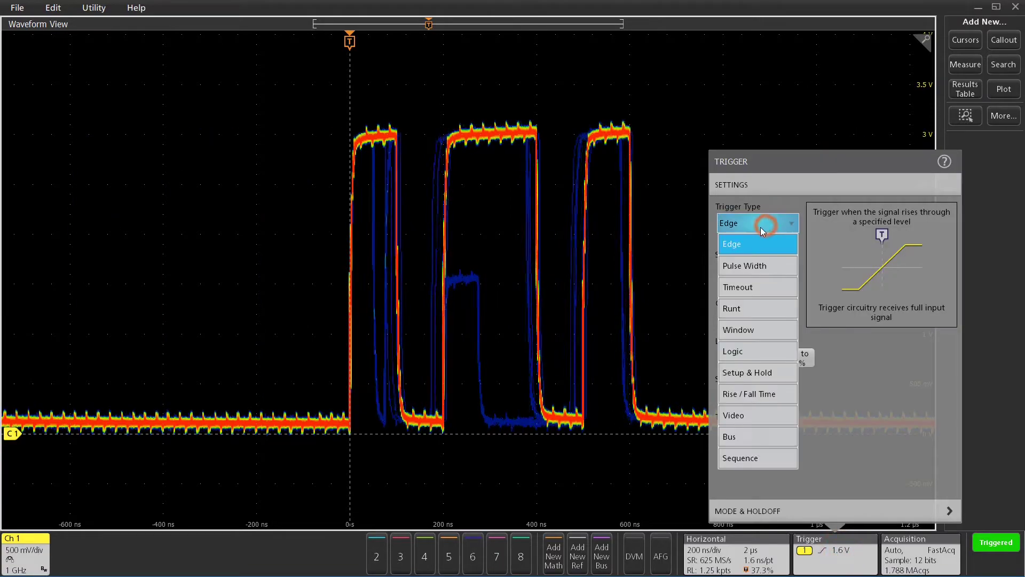
left_click(758, 308)
left_click(920, 359)
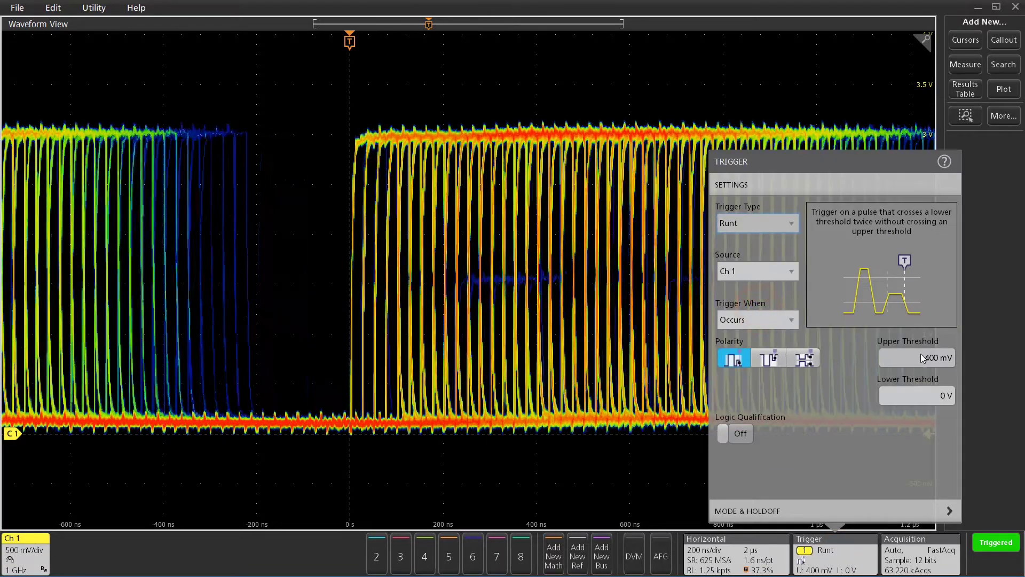
left_click(920, 359)
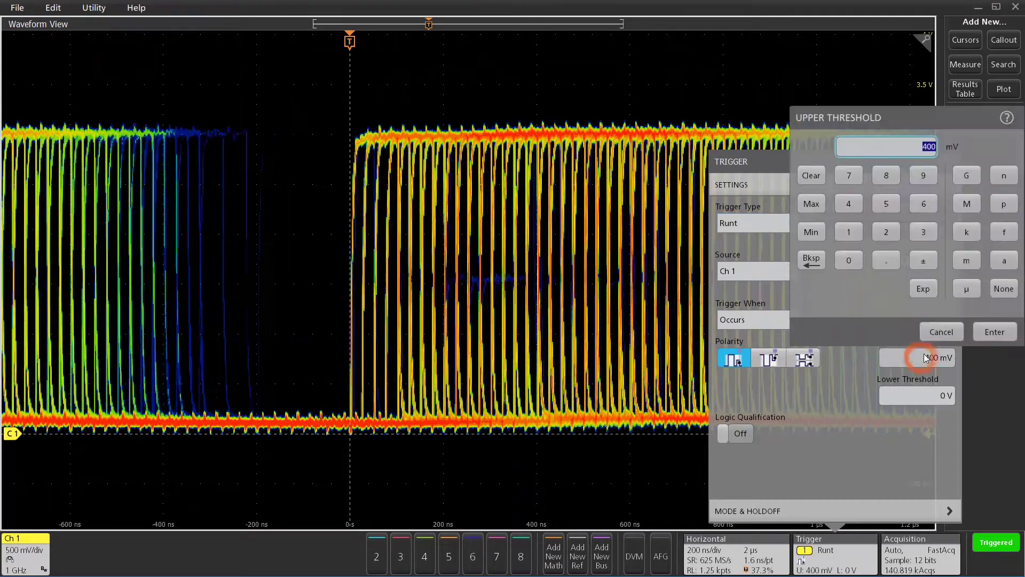
left_click(886, 232)
left_click(1004, 288)
left_click(994, 331)
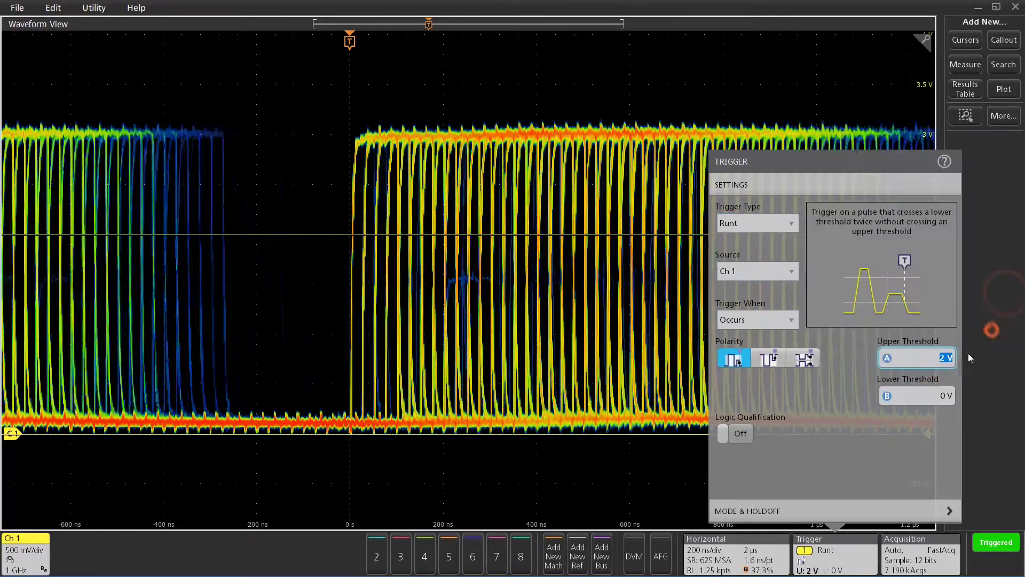
- Set the runt lower threshold to 1 V
left_click(923, 396)
left_click(849, 270)
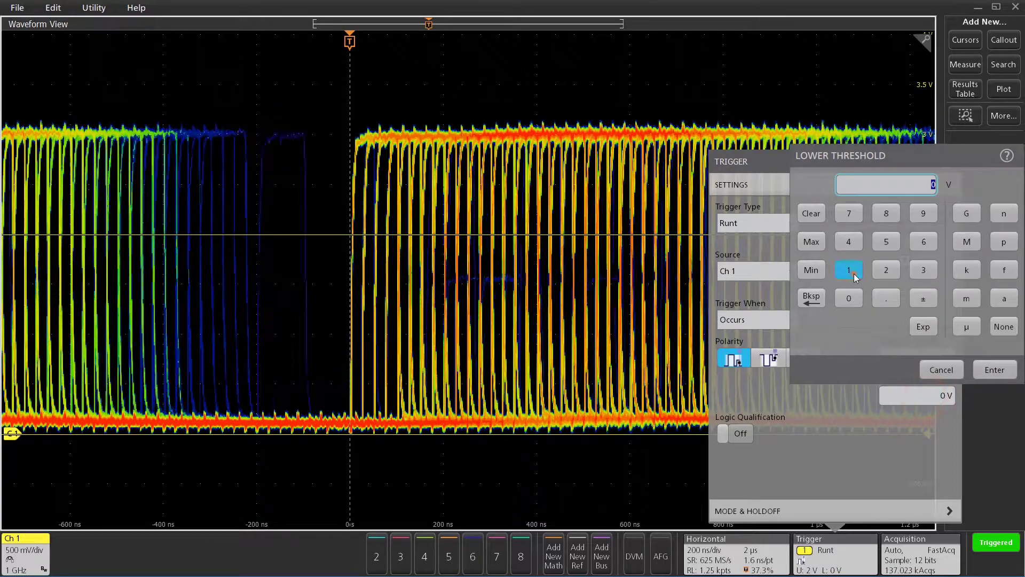
left_click(1002, 327)
left_click(994, 369)
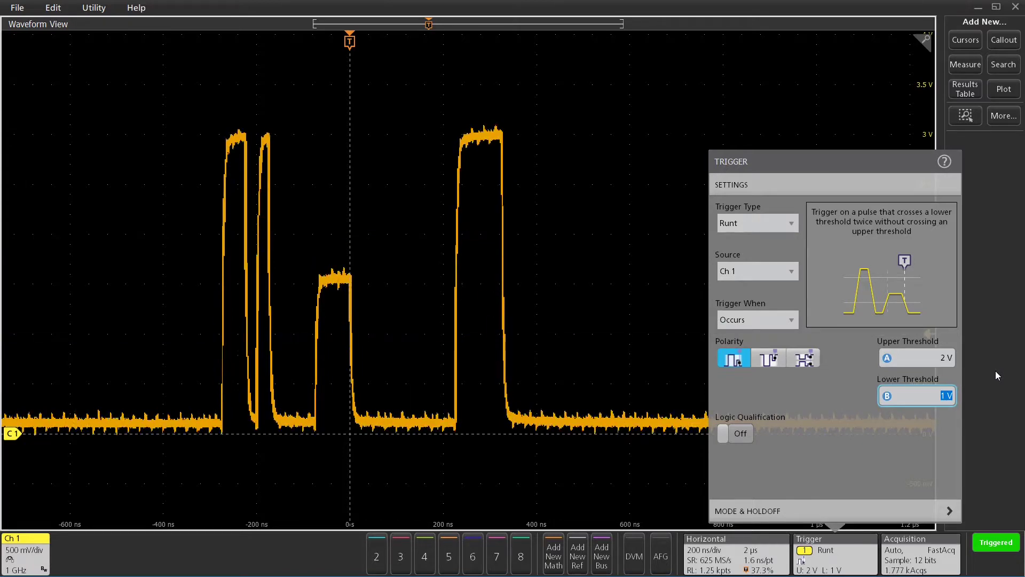
left_click(751, 319)
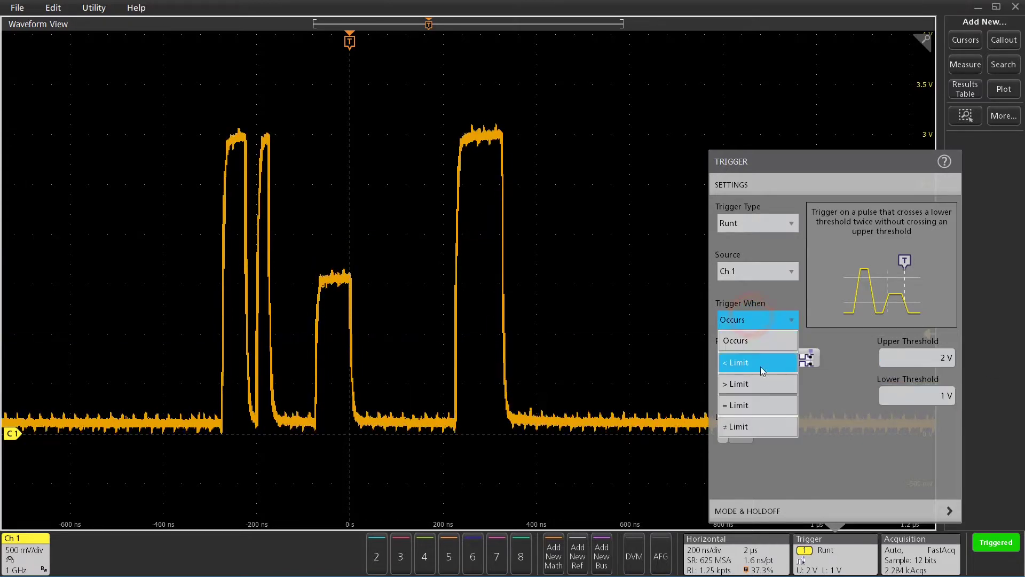
- Make the runt trigger fire only on pulses wider than 50 ns
left_click(761, 384)
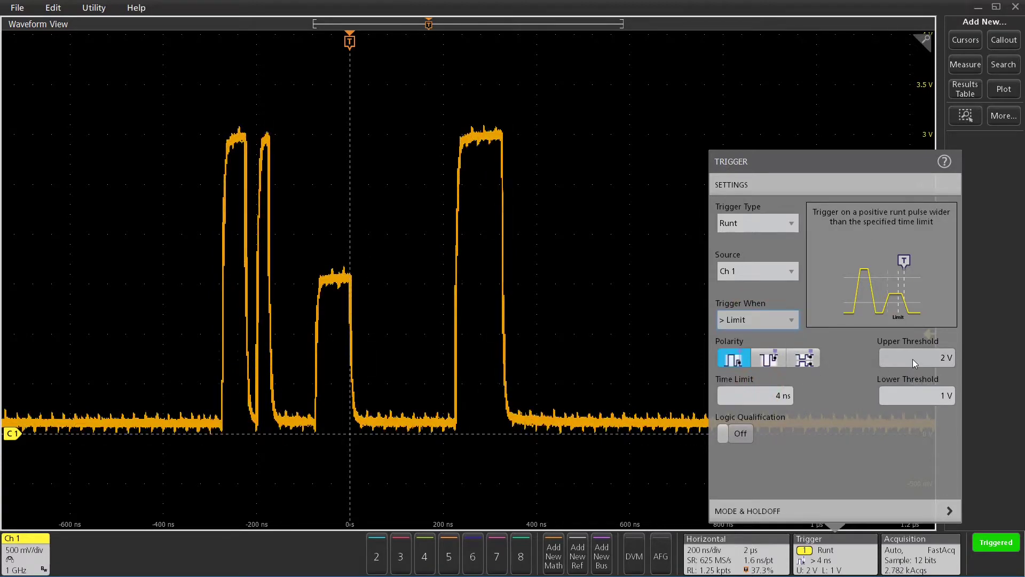
left_click(767, 395)
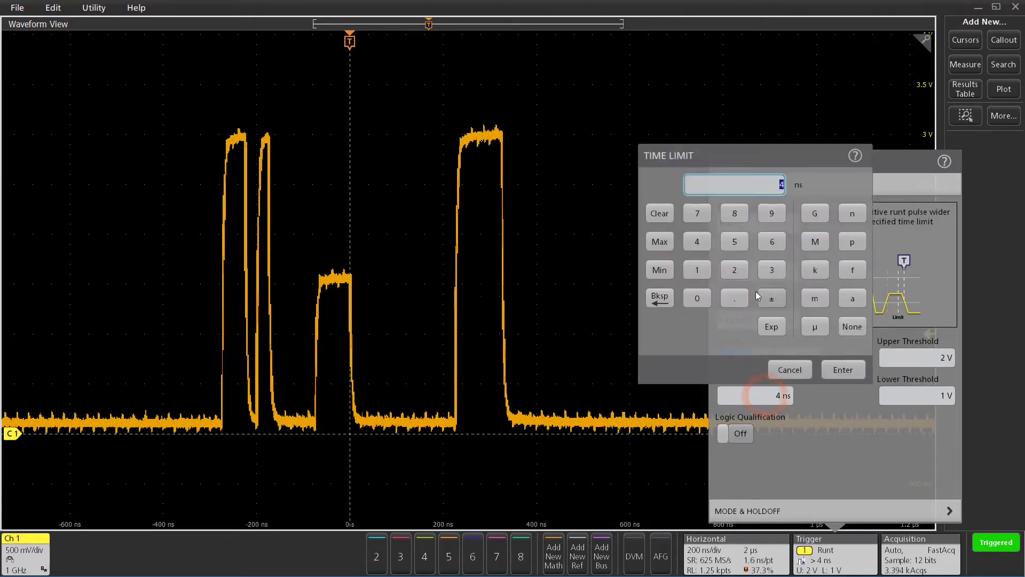
left_click(691, 297)
left_click(853, 214)
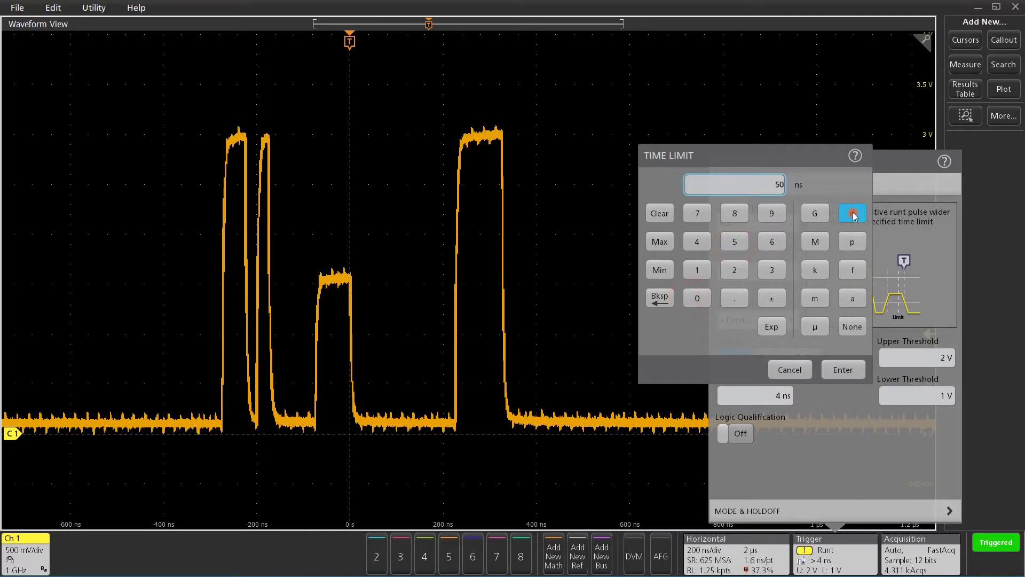
left_click(843, 369)
- Shift the horizontal position right to 45.8%
left_click(1003, 312)
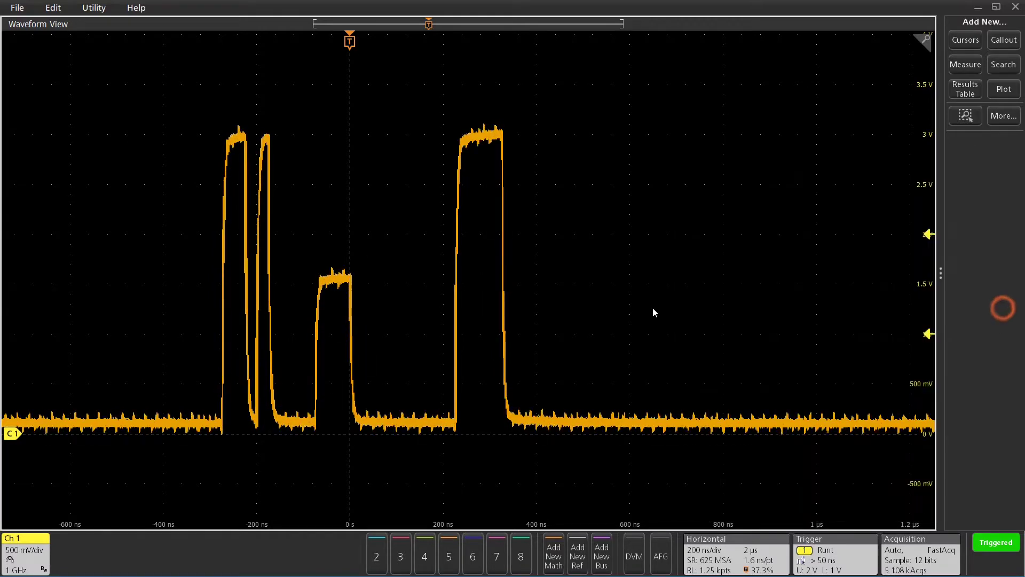
left_click_drag(426, 320, 521, 318)
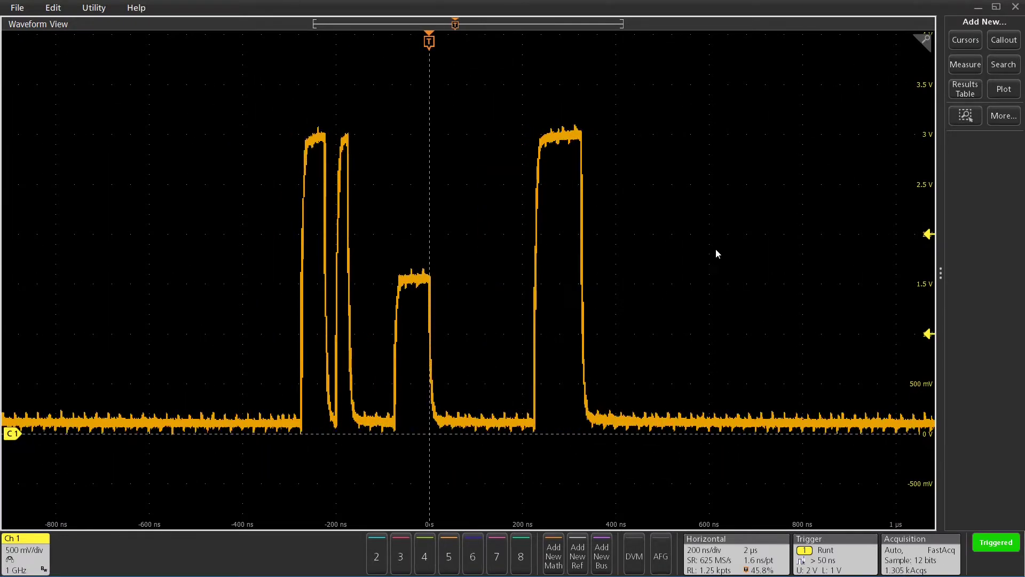
left_click(824, 558)
- Set the trigger mode to Normal
left_click(803, 514)
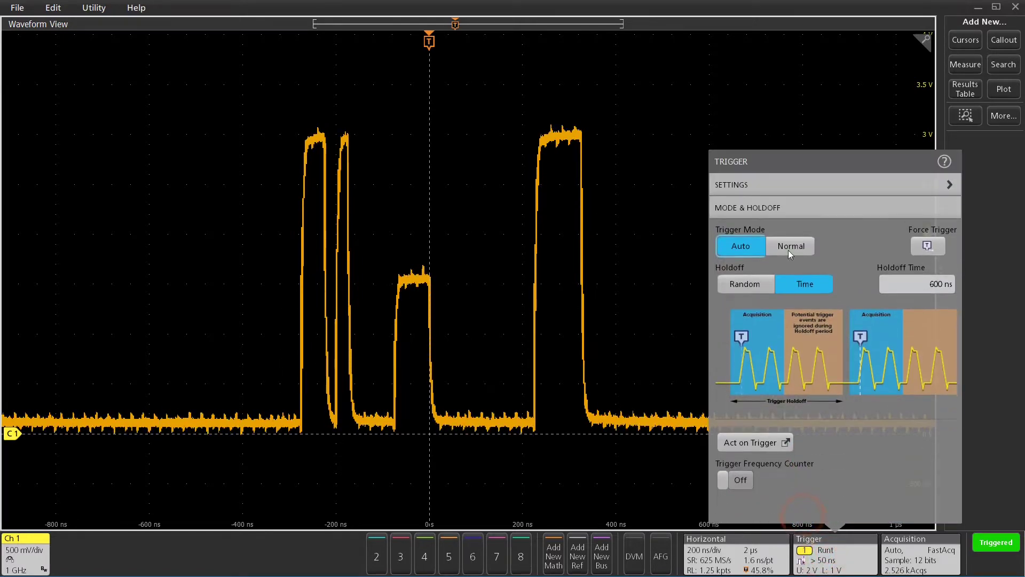
left_click(791, 246)
left_click(990, 255)
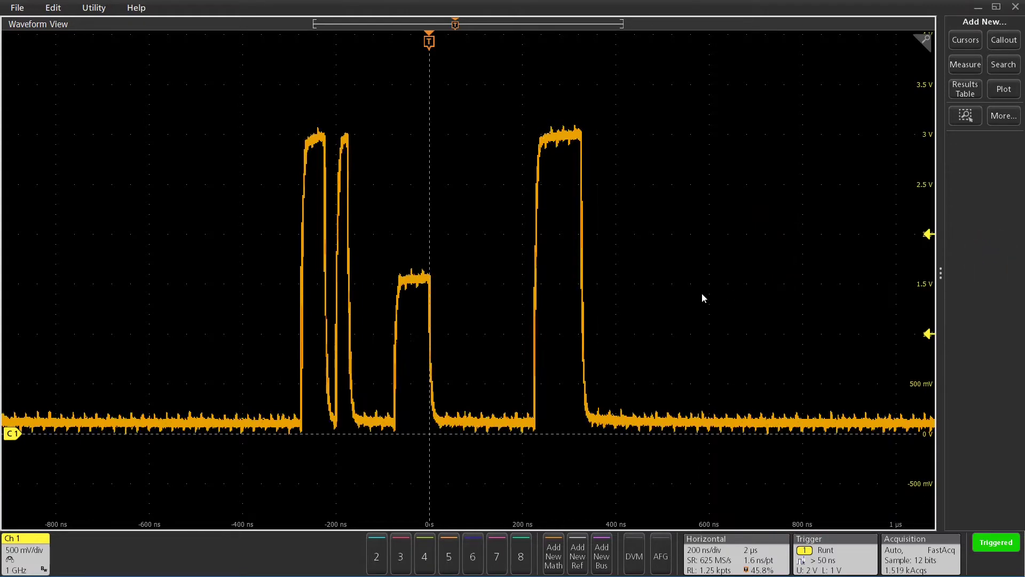
- Switch FastAcq off so sampling returns to 50 GS/s
left_click(710, 557)
left_click(769, 293)
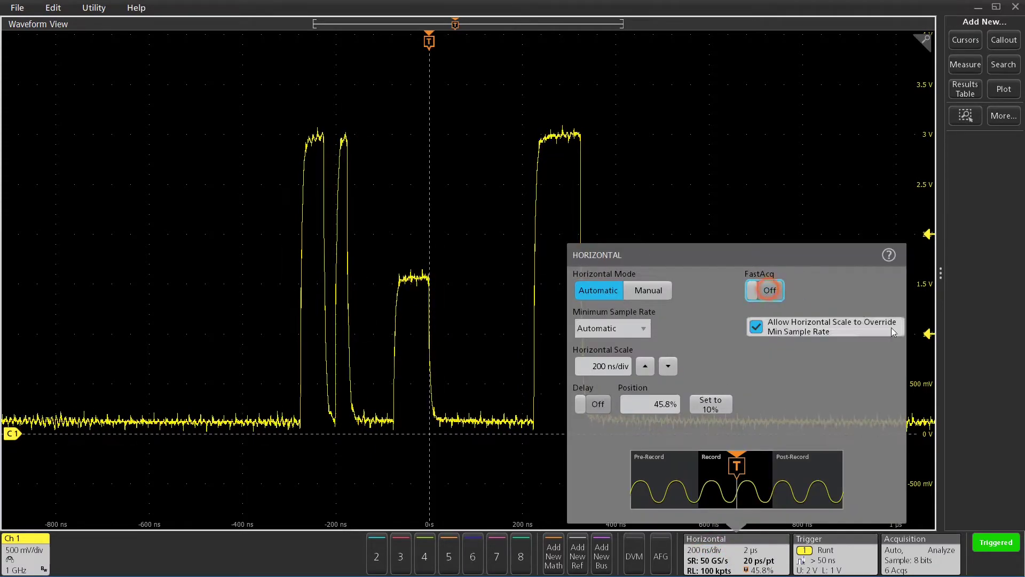
left_click(982, 325)
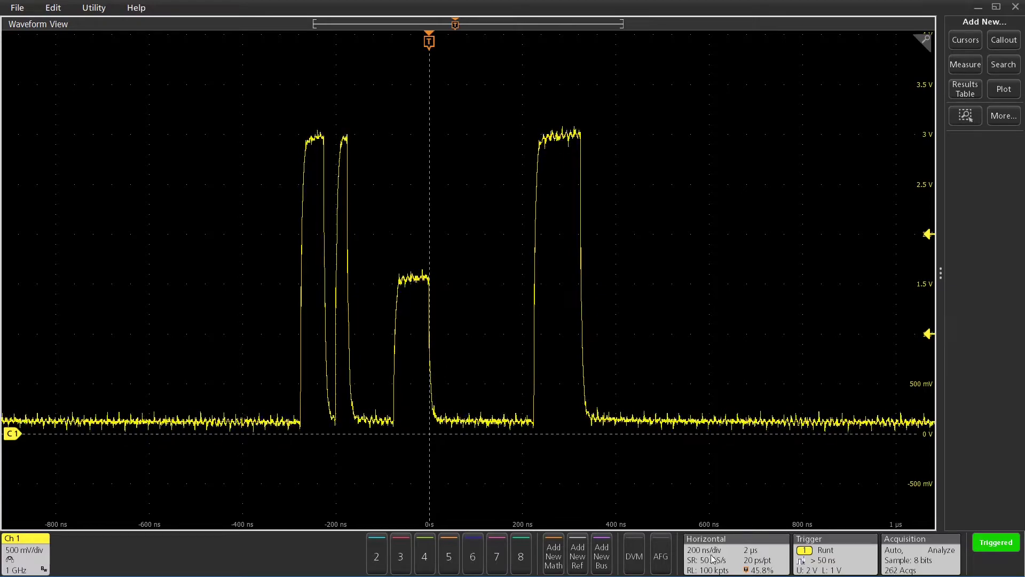
- Raise the horizontal scale step by step to 2 ms/div
left_click(727, 555)
left_click(711, 523)
left_click(711, 523)
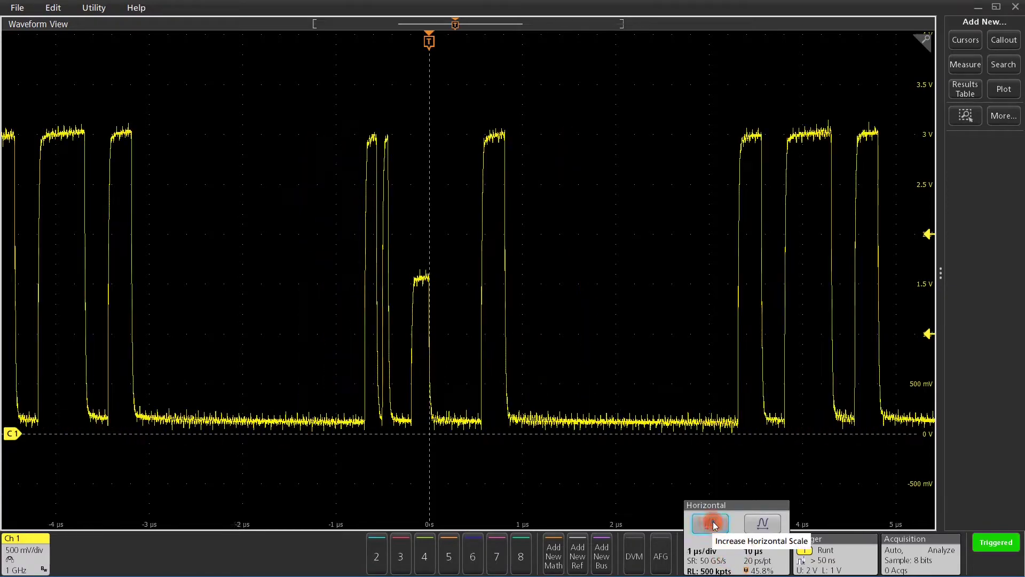
left_click(711, 523)
left_click(711, 523)
left_click(711, 523)
left_click(711, 524)
left_click(711, 524)
left_click(711, 523)
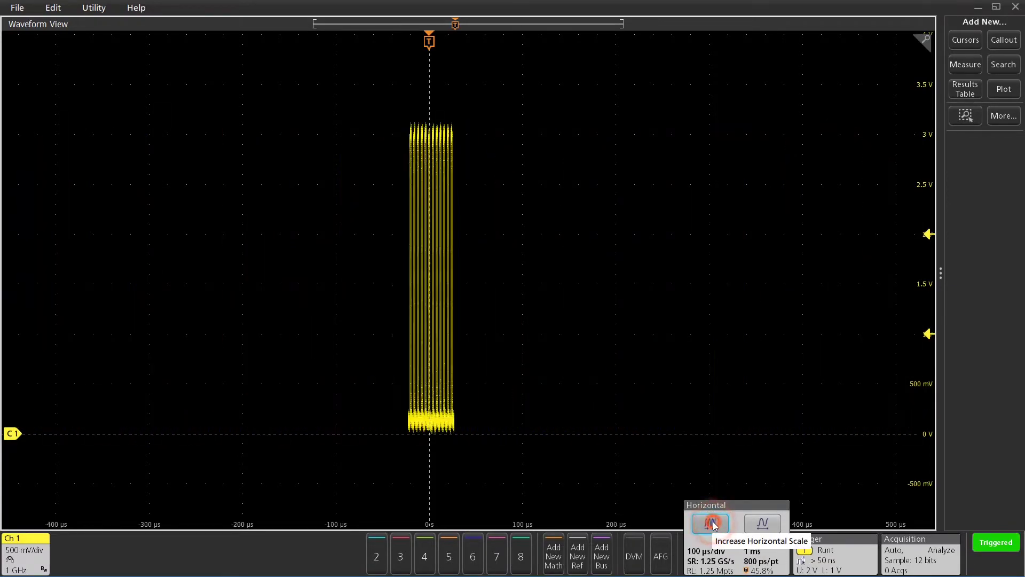
left_click(711, 523)
left_click(711, 523)
left_click(711, 523)
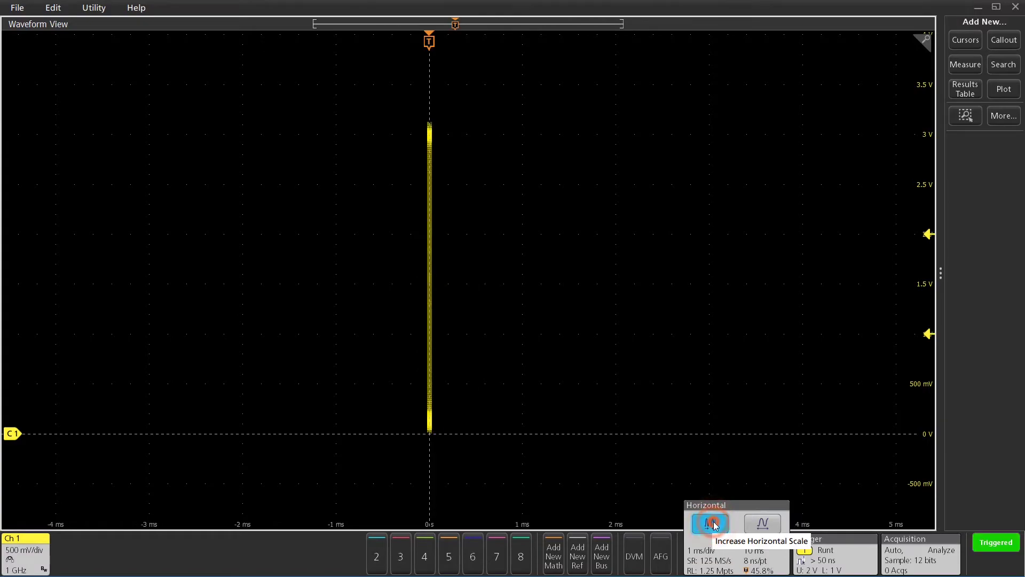
left_click(711, 523)
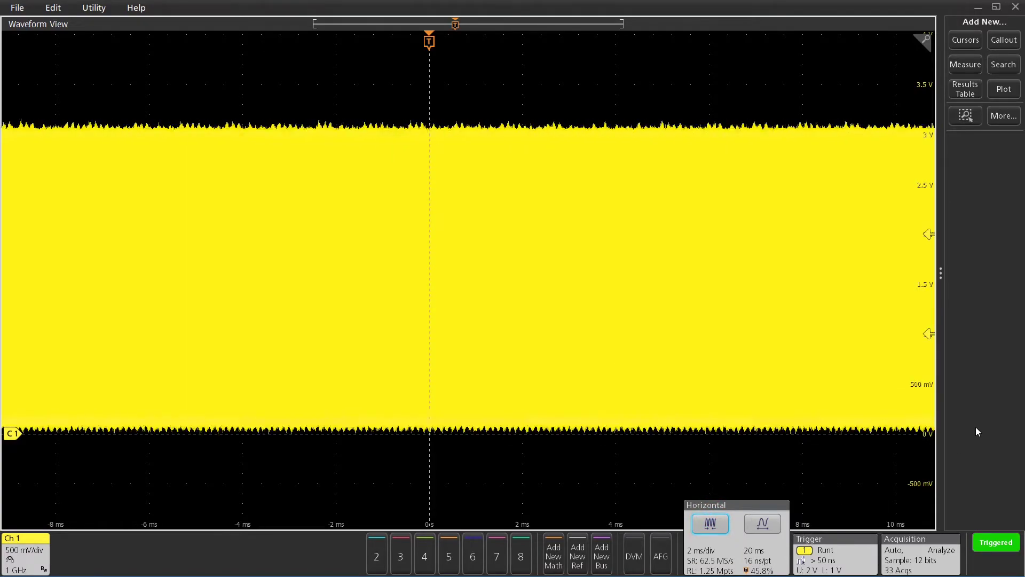
left_click(976, 426)
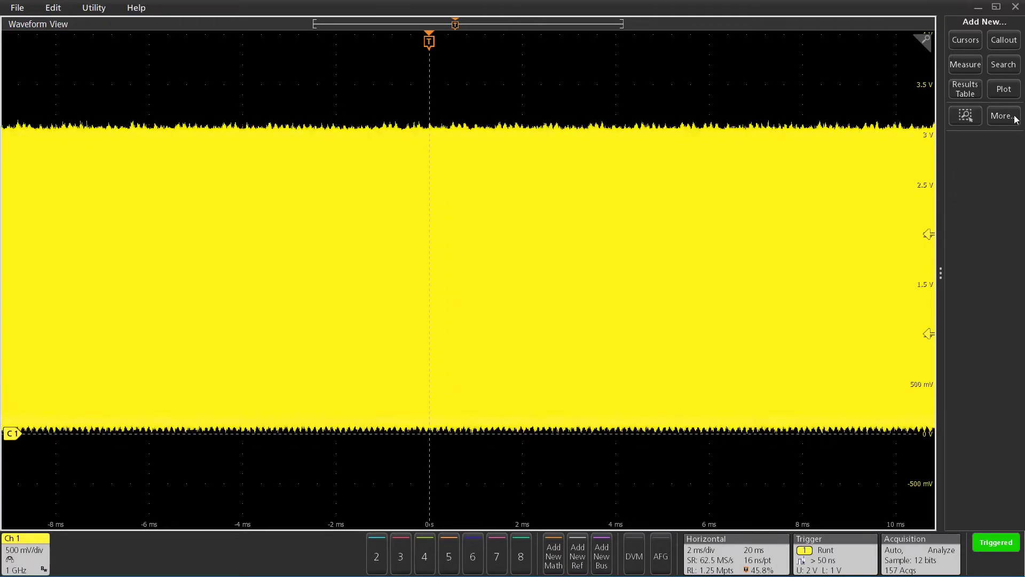
- Add Search 1 copying the Runt trigger settings, marking 6 events
left_click(1003, 66)
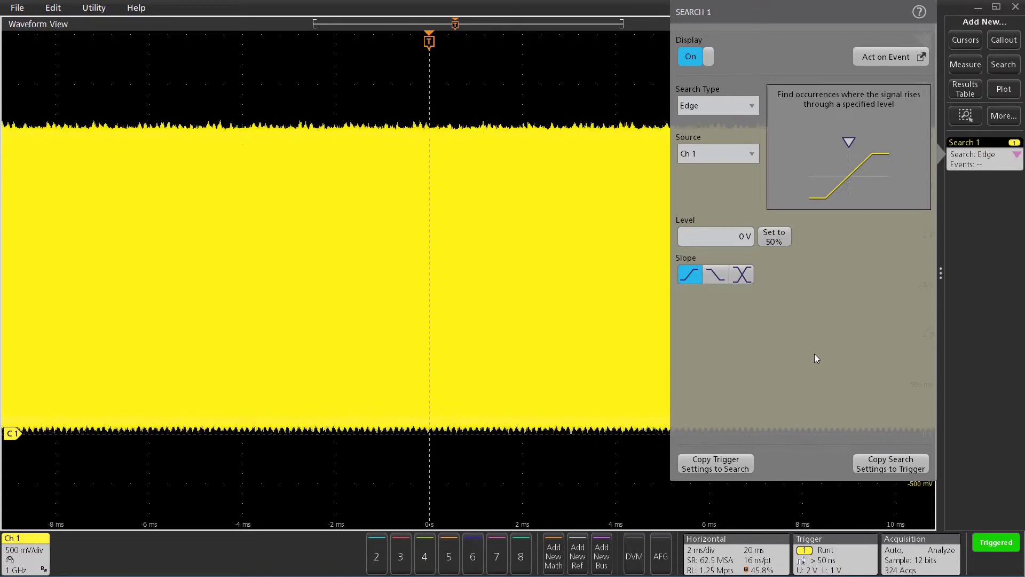
left_click(710, 468)
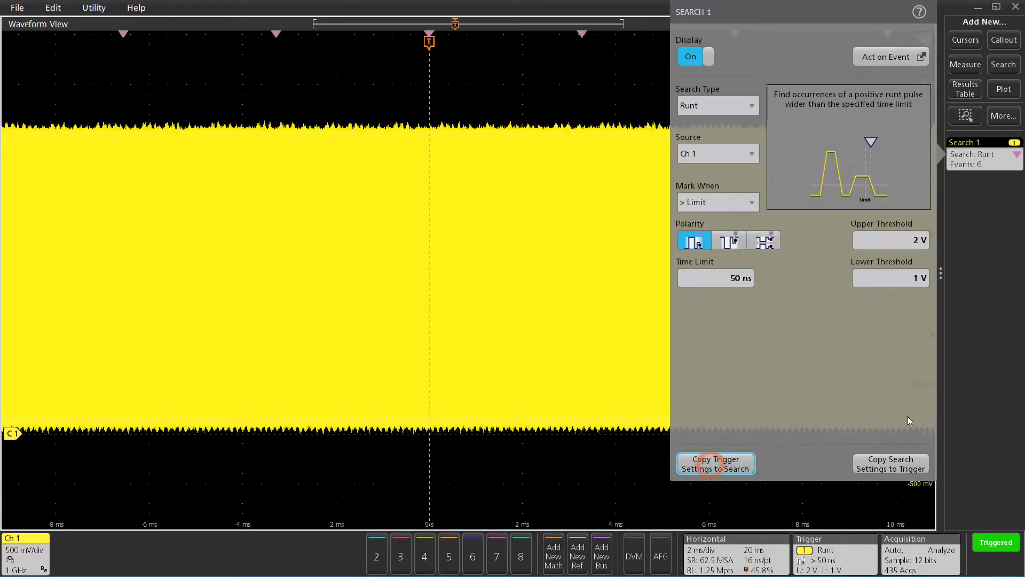
left_click(972, 378)
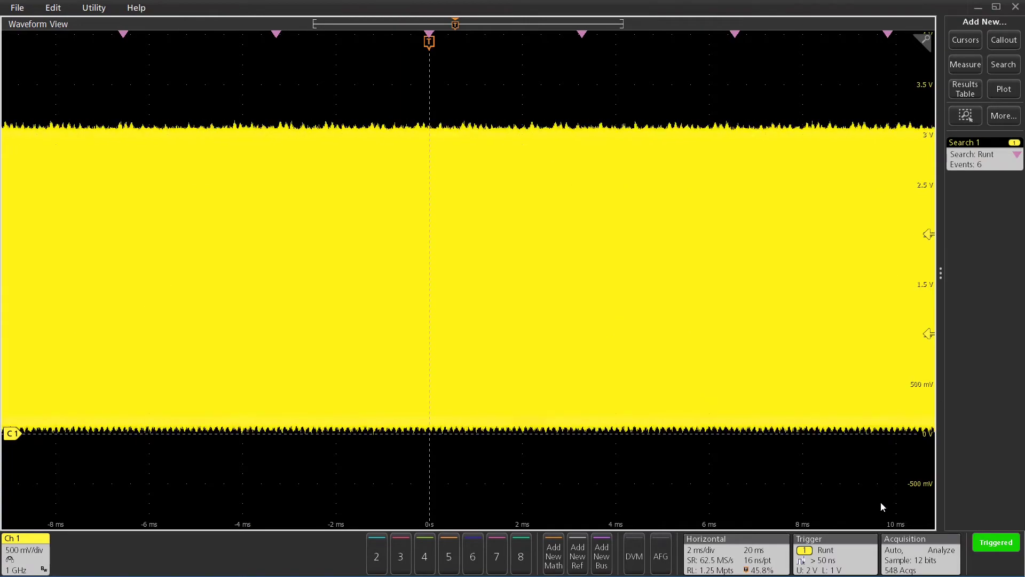
left_click(908, 554)
- Capture a single-sequence acquisition and stop
left_click(913, 258)
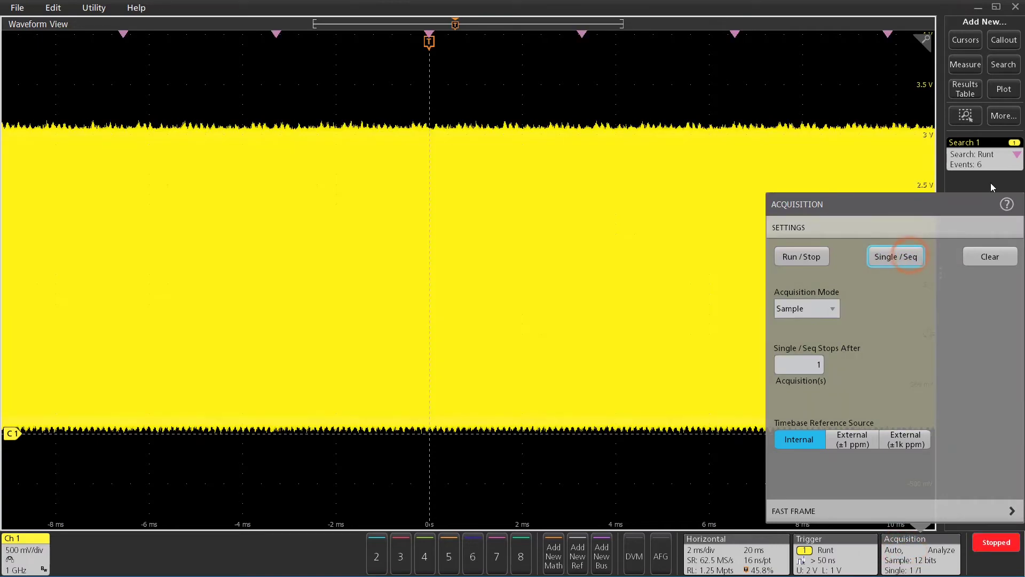
left_click(991, 183)
left_click(992, 155)
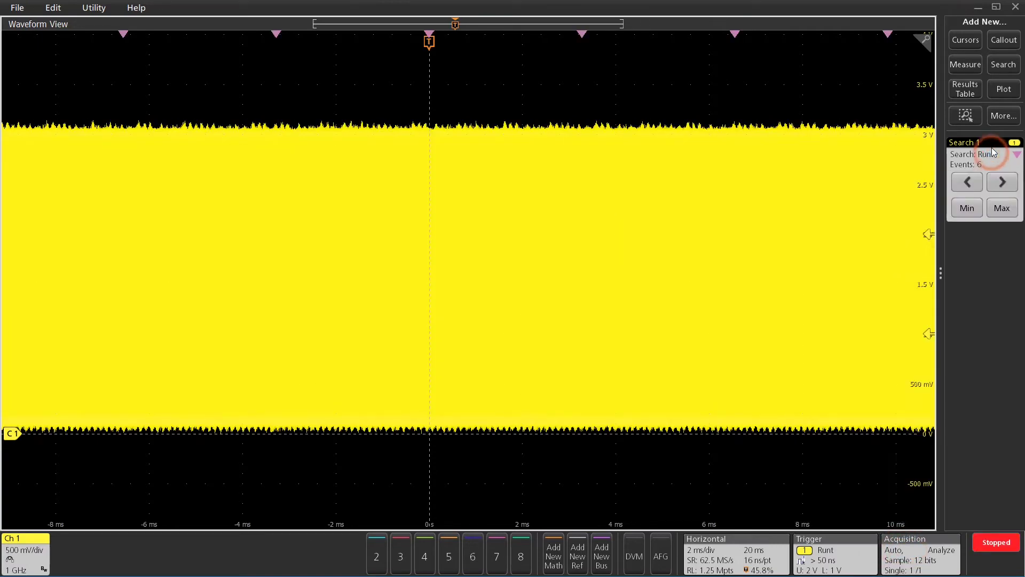
- Step zoomed through the runt events to the one near 9.83 ms
left_click(1000, 182)
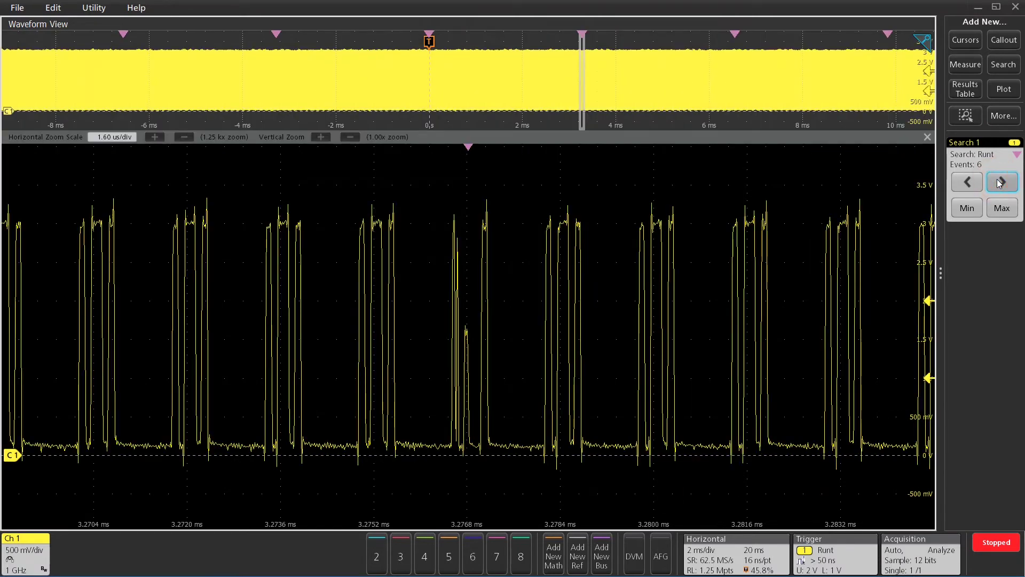
left_click(1000, 183)
left_click(1000, 183)
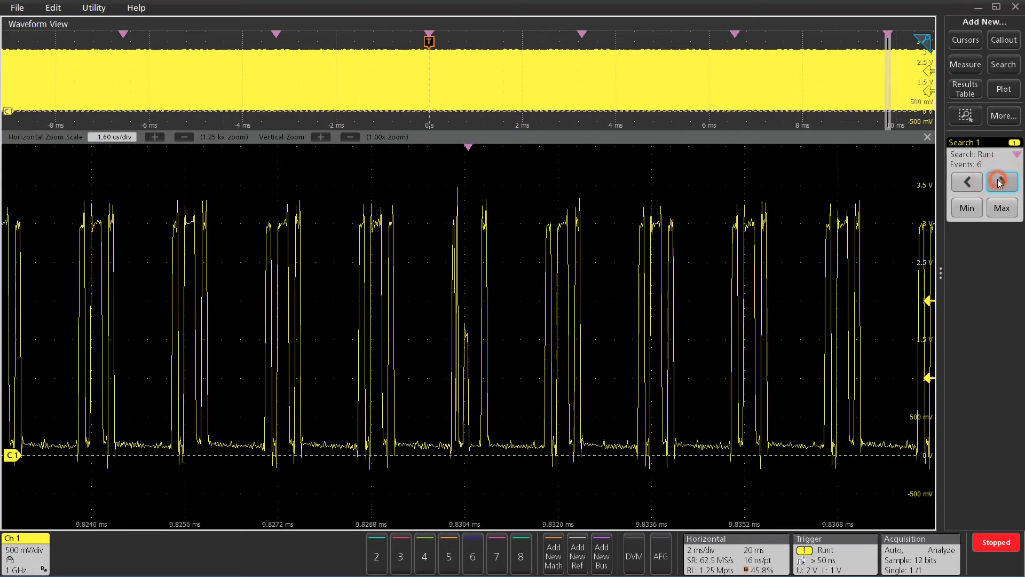
left_click(965, 95)
- Add a Search results table listing the 6 runt events and their 3.2768 ms deltas
left_click(802, 276)
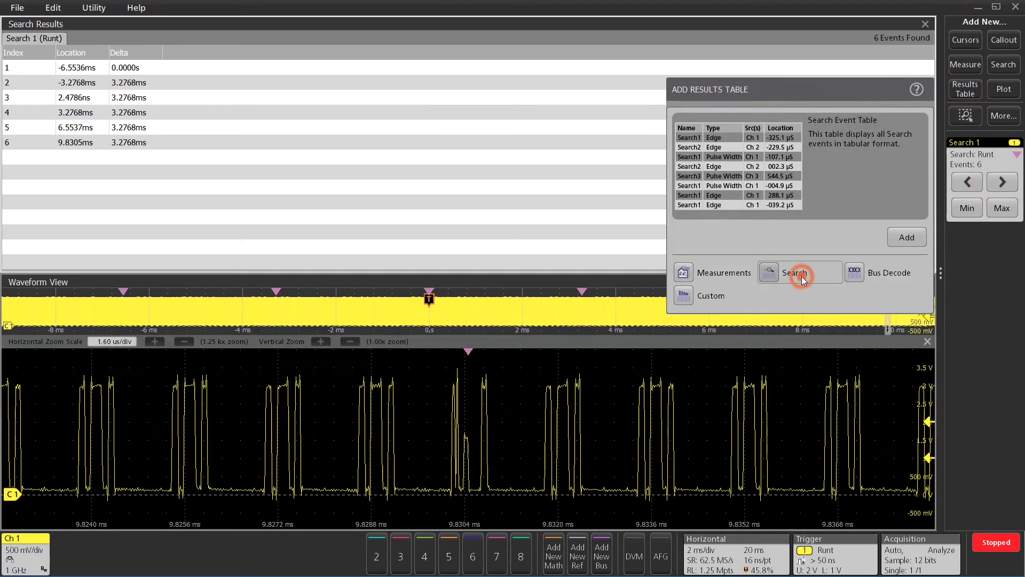
left_click(977, 315)
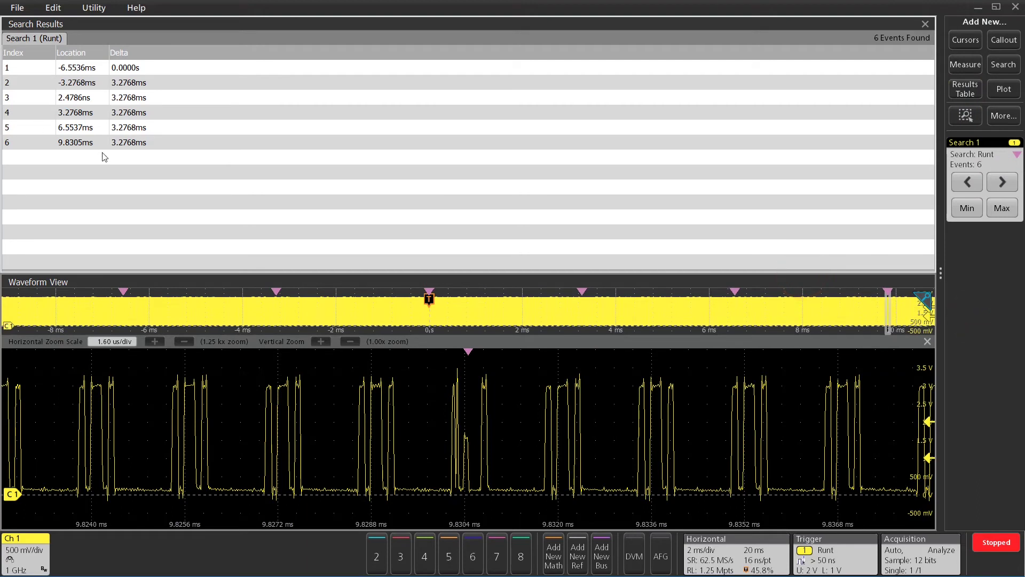